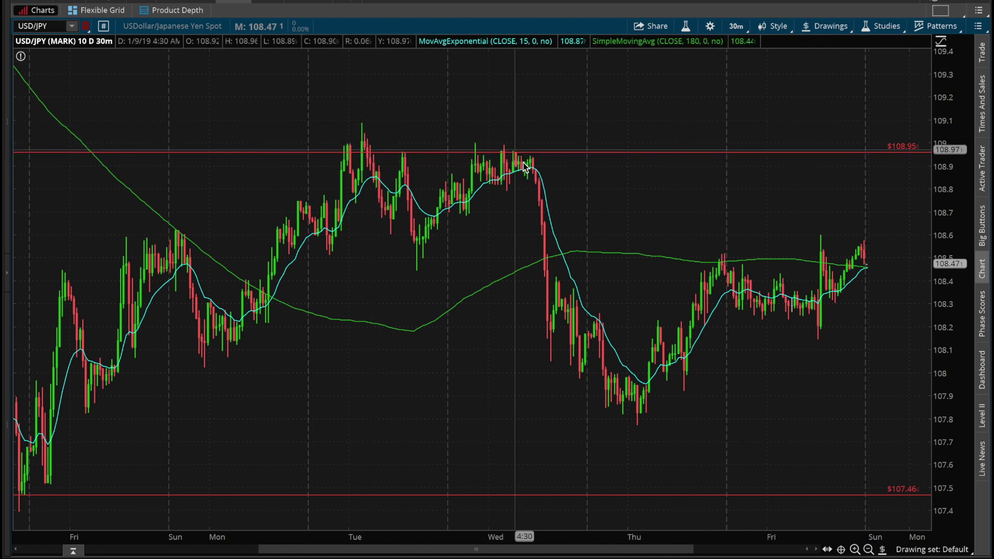
Add price level lines on USD/JPY at 107.84 along the Thursday lows and at 108.21 on the following rebound high
left_click(869, 549)
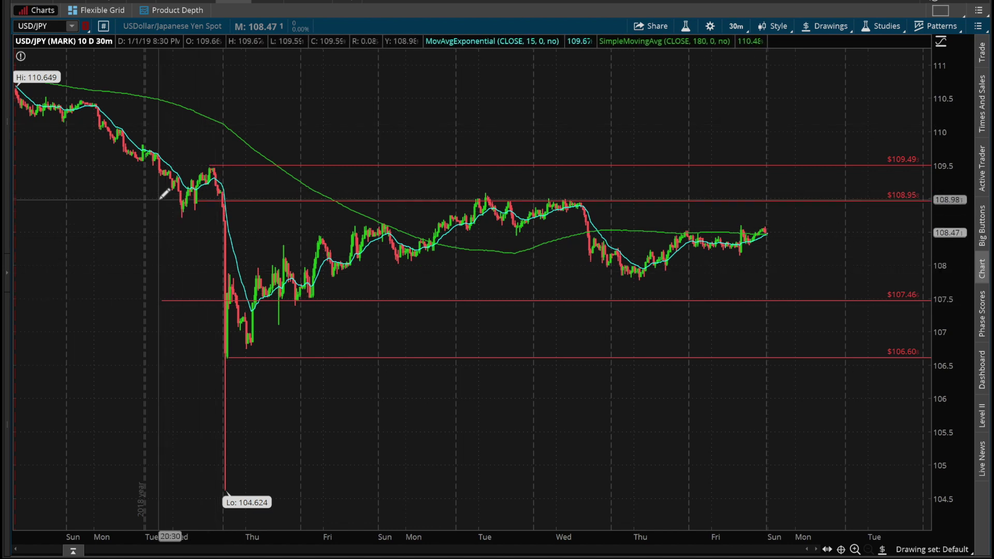
left_click_drag(161, 198, 422, 215)
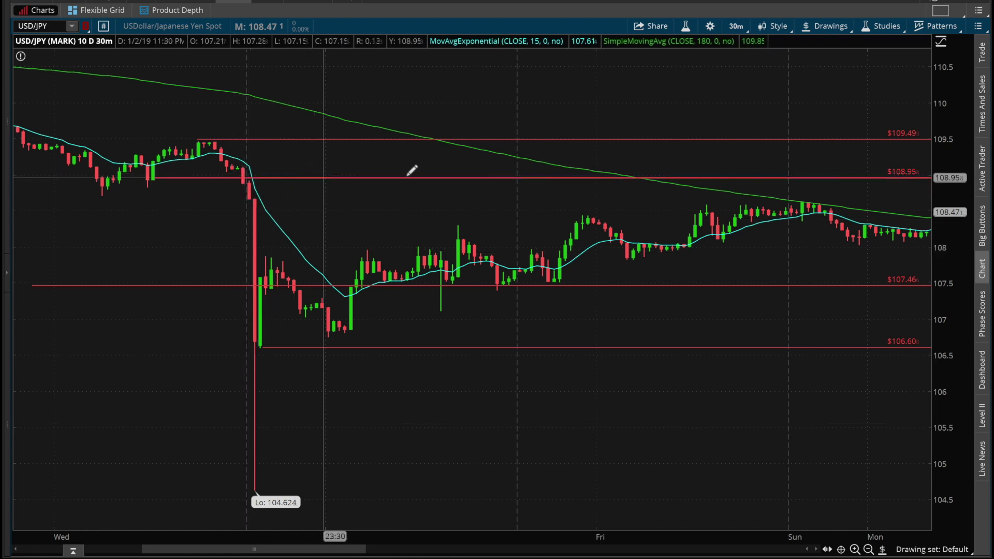
left_click(869, 550)
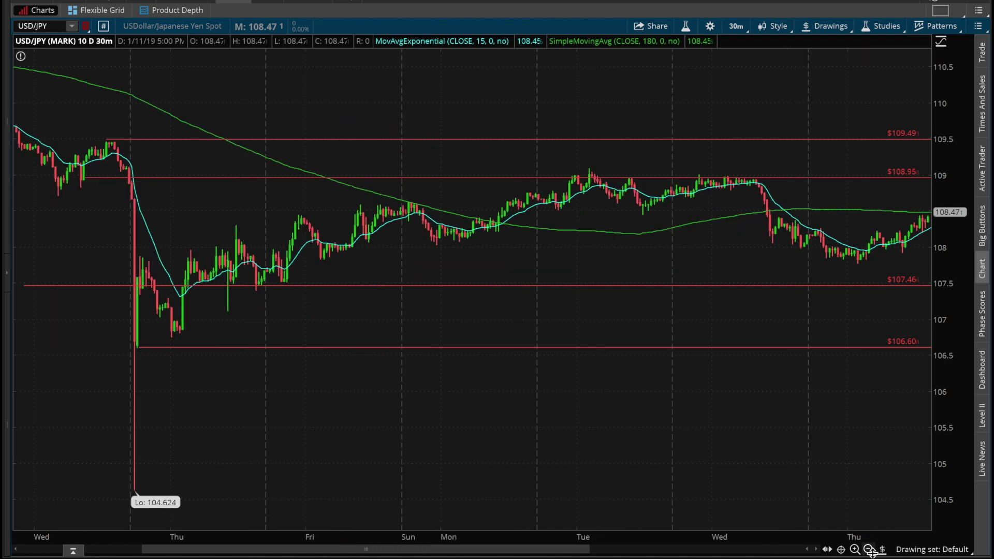
left_click_drag(476, 545, 554, 547)
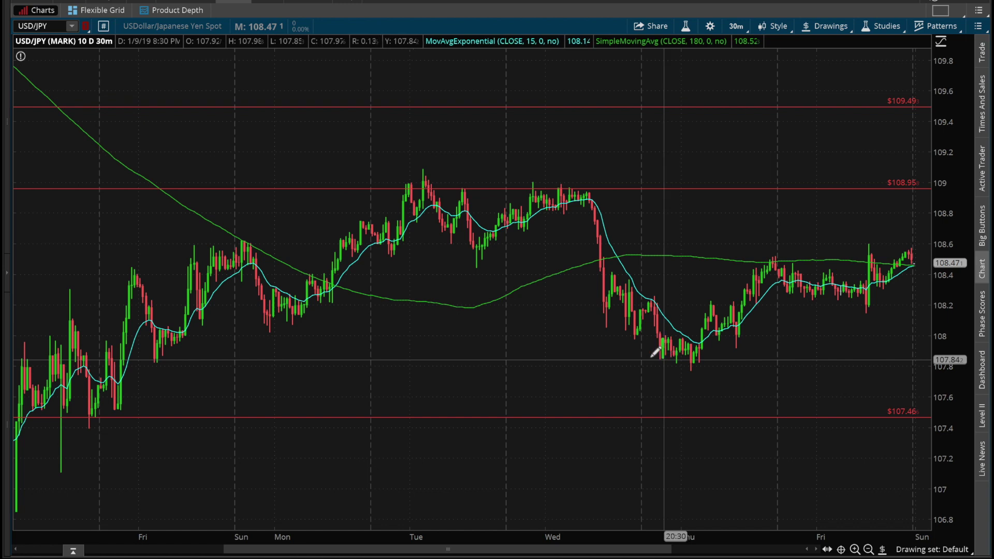
left_click(827, 24)
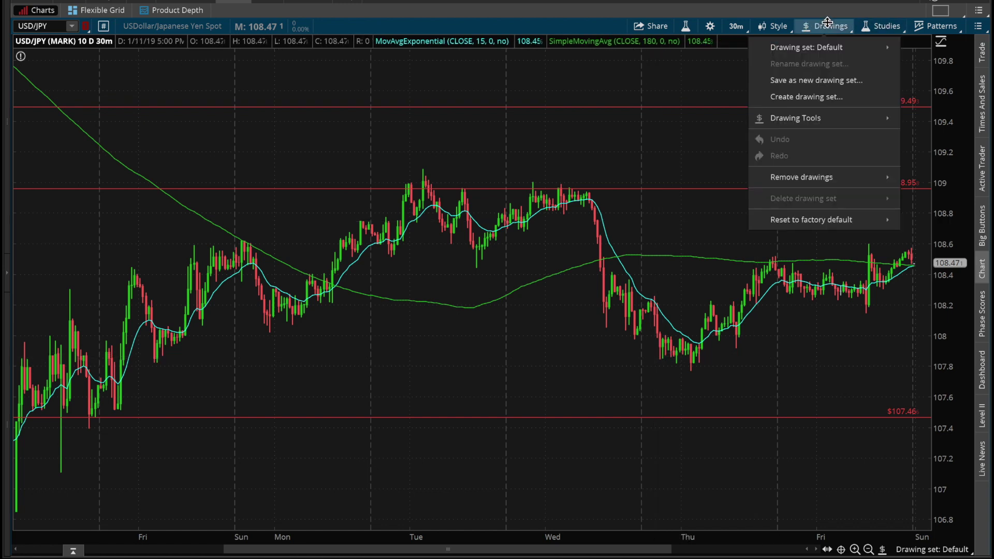
mouse_move(827, 119)
left_click(934, 143)
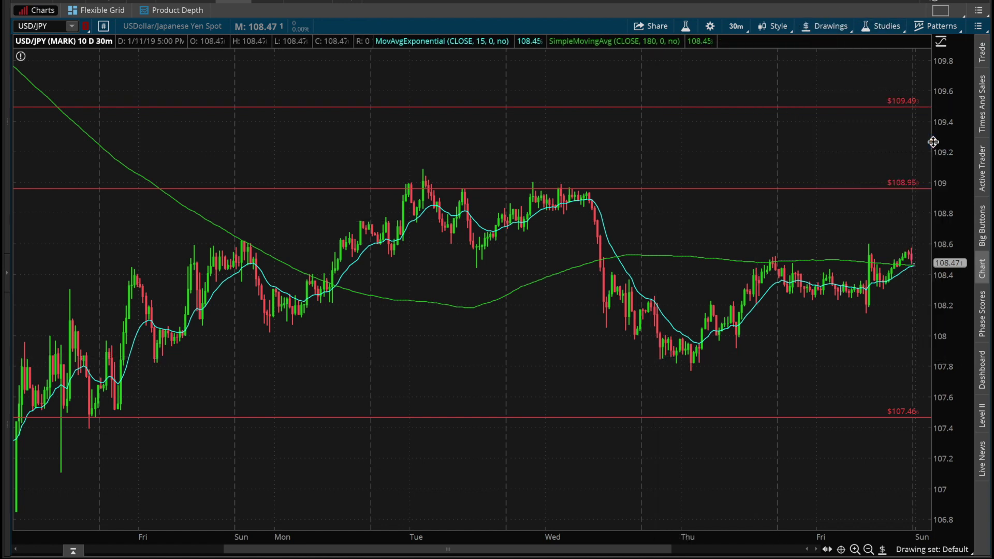
left_click(652, 359)
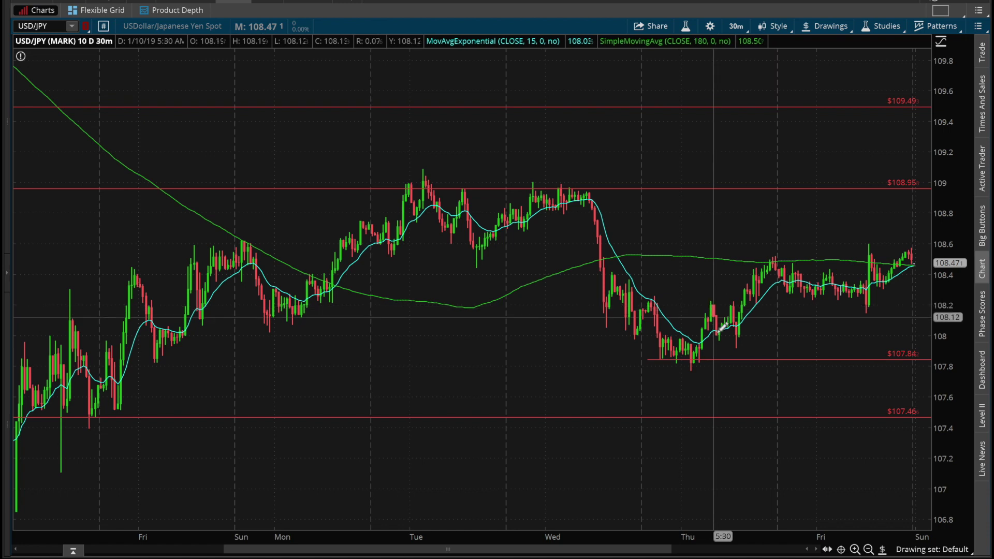
left_click(706, 301)
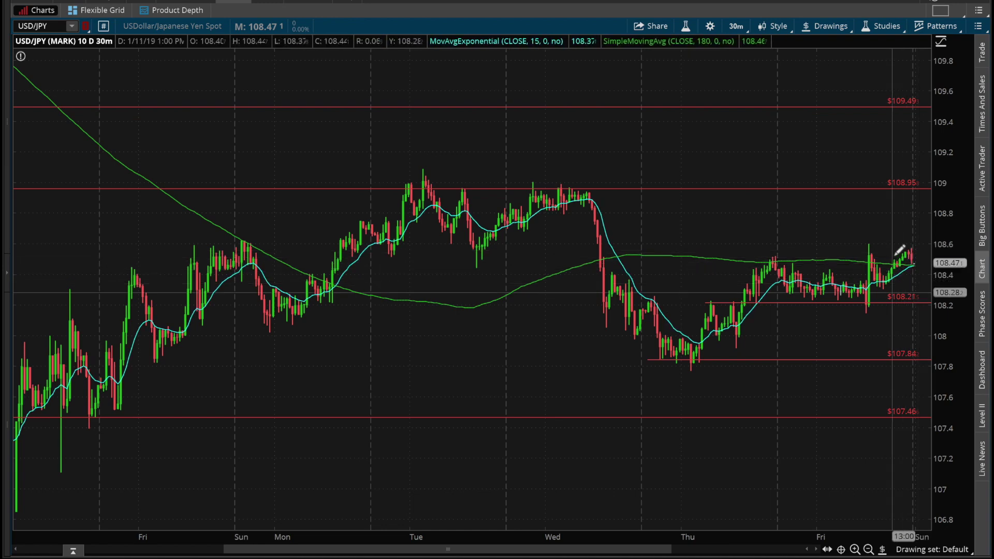
Examine the latest USD/JPY price action against the drawn levels, on the full 10-day range and close up
left_click_drag(659, 546, 697, 548)
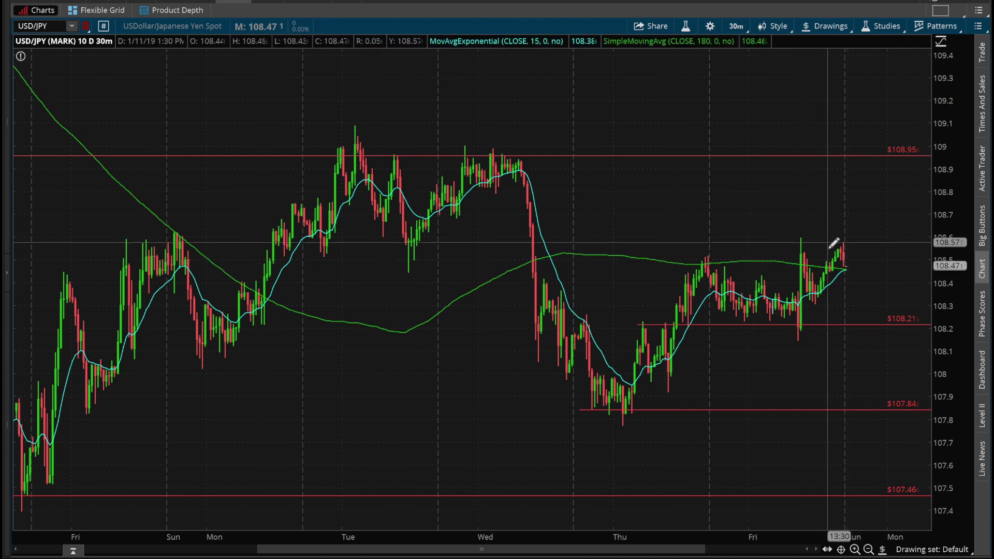
left_click(869, 550)
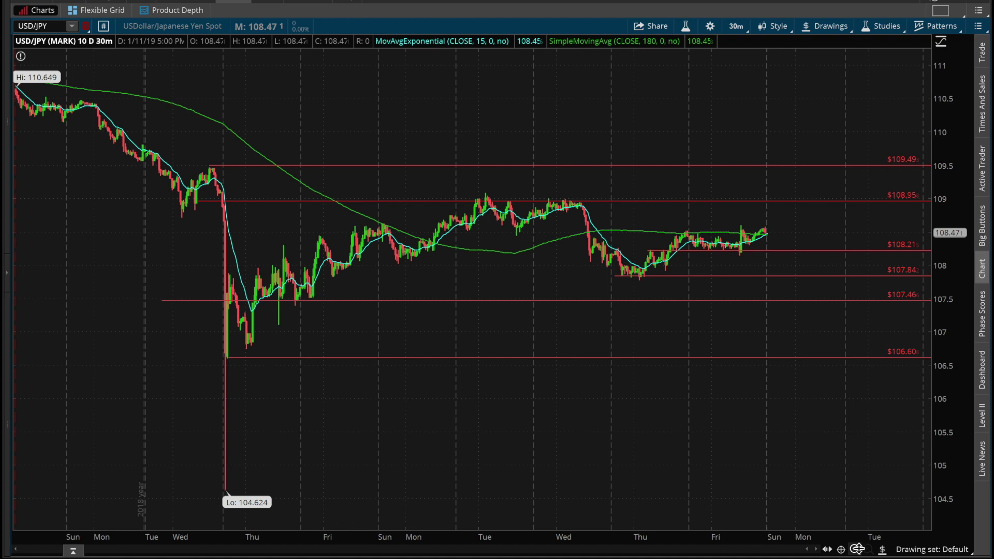
left_click(857, 548)
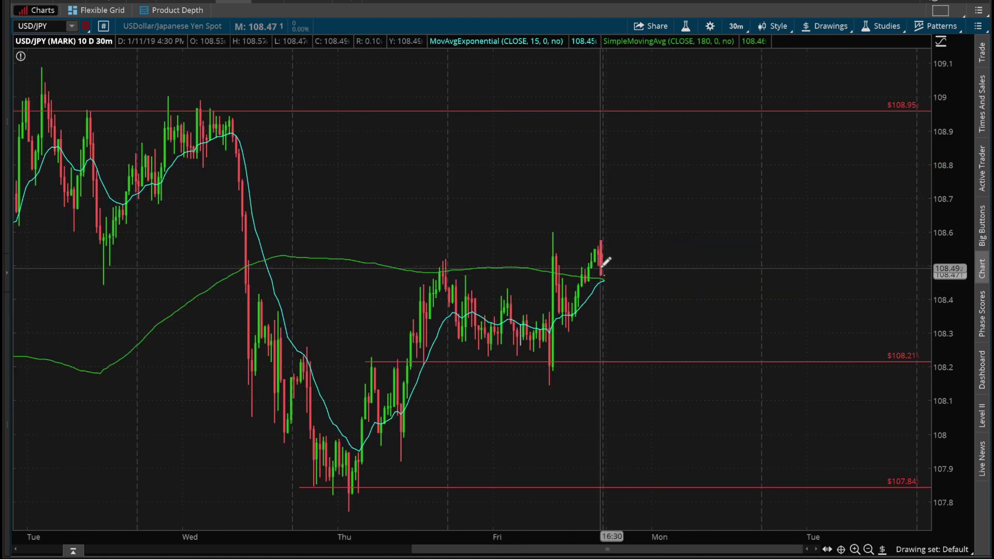
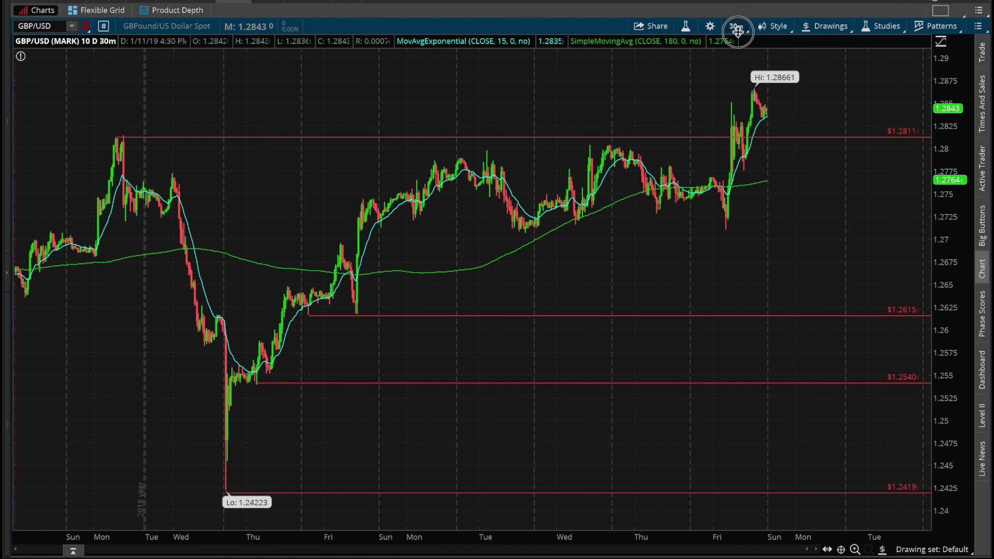
Check GBP/USD on the 20-day 1-hour and 180-day 4-hour timeframes
left_click(737, 32)
left_click(740, 131)
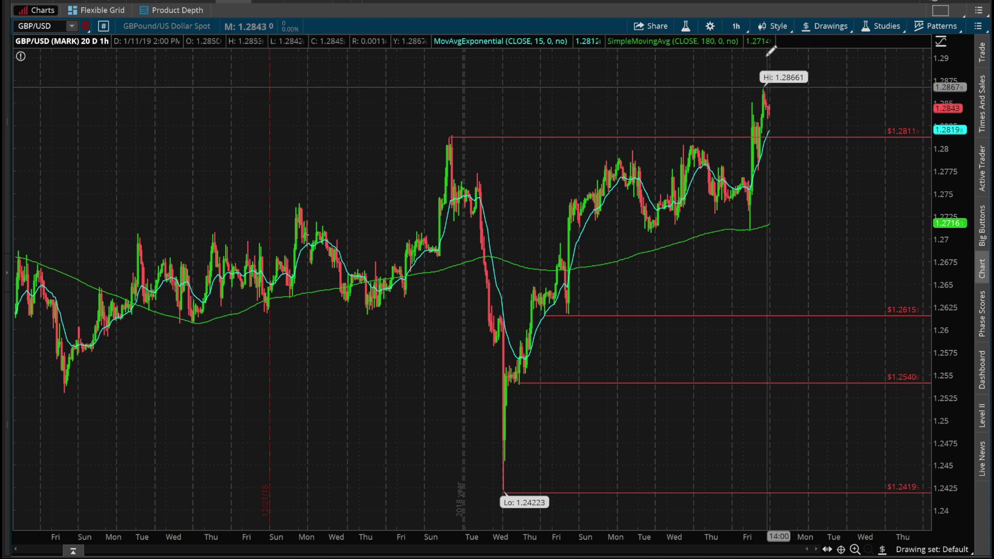
left_click(736, 25)
left_click(722, 150)
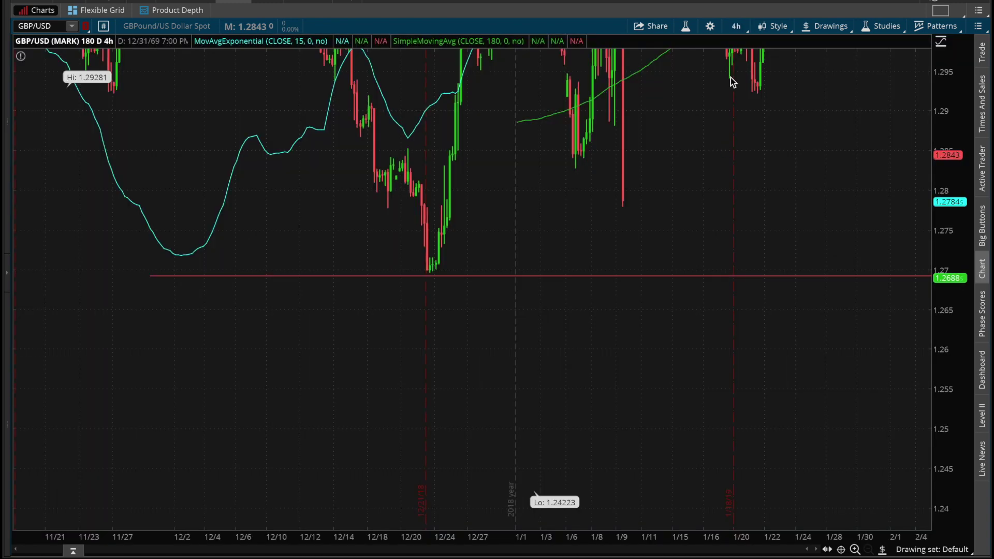
Return GBP/USD to the 10-day 30-minute timeframe and mark price levels at 1.2866 and 1.2715
left_click(736, 21)
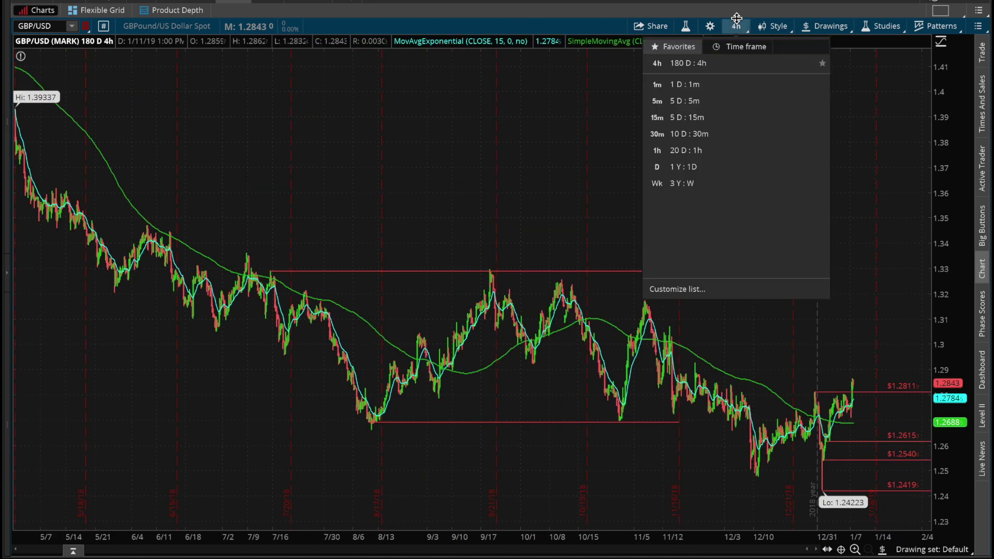
left_click(717, 126)
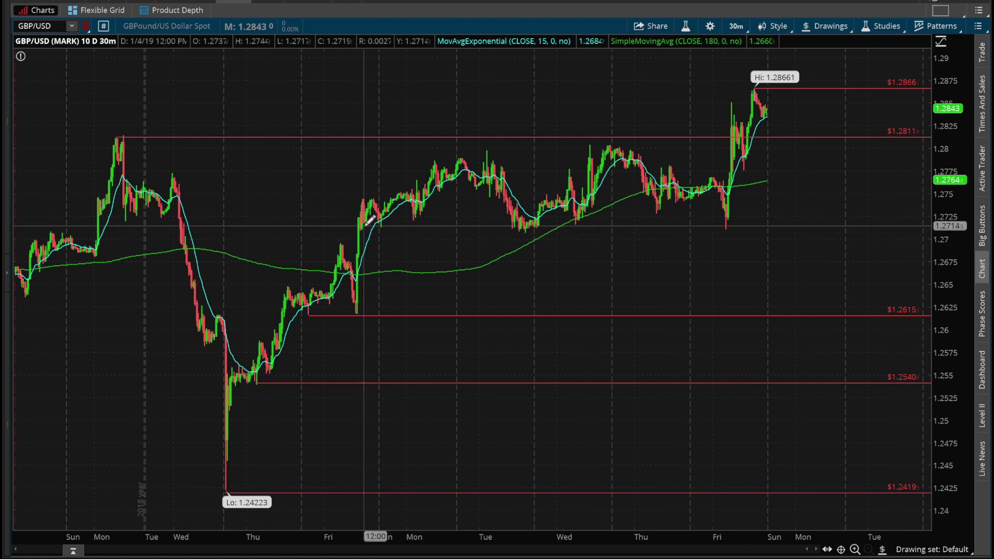
left_click_drag(370, 220, 838, 232)
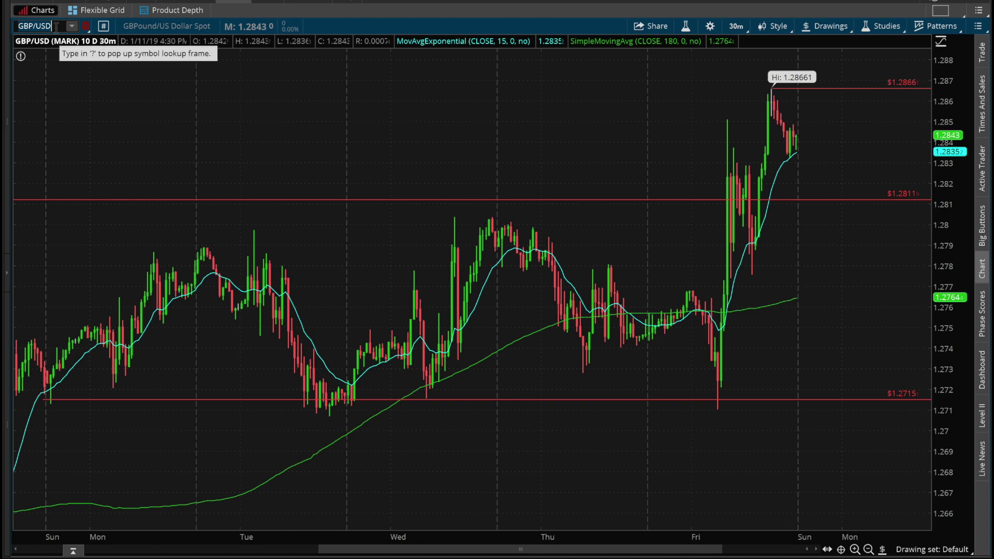
Load the EUR/USD chart and examine the past week's price action against its marked levels
key("Return")
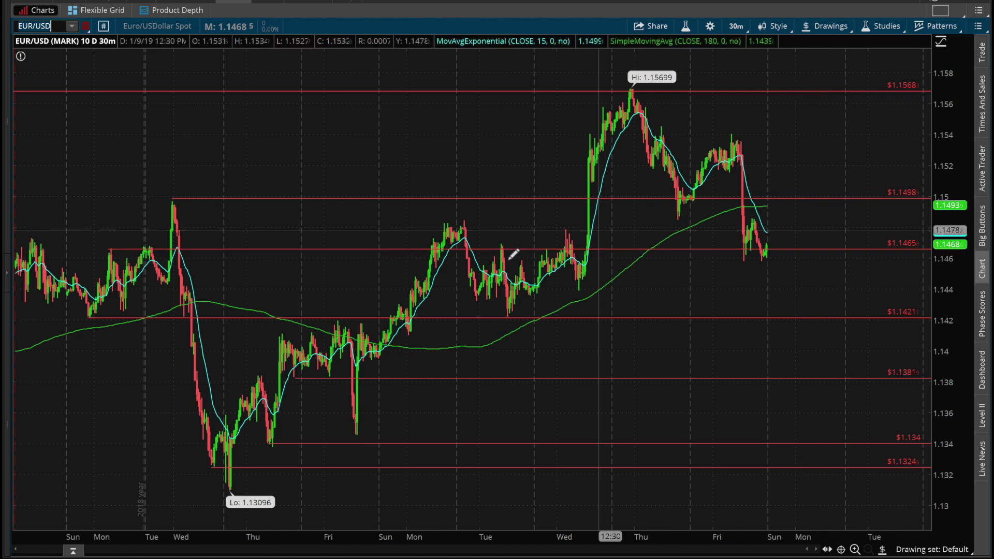
left_click(370, 193)
mouse_move(370, 193)
left_mouse_down()
mouse_move(573, 173)
mouse_move(828, 203)
left_mouse_up()
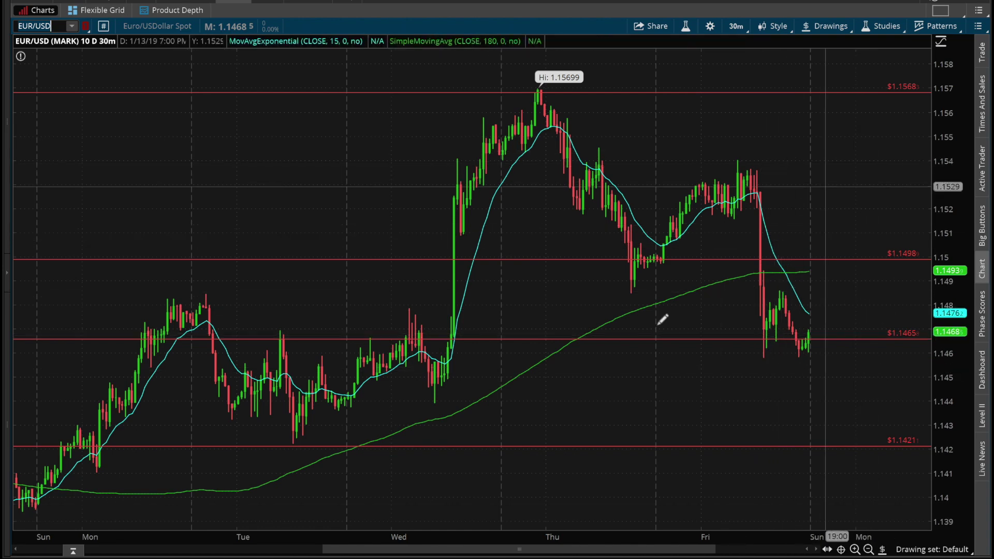
scroll(138, 355, "down", 2)
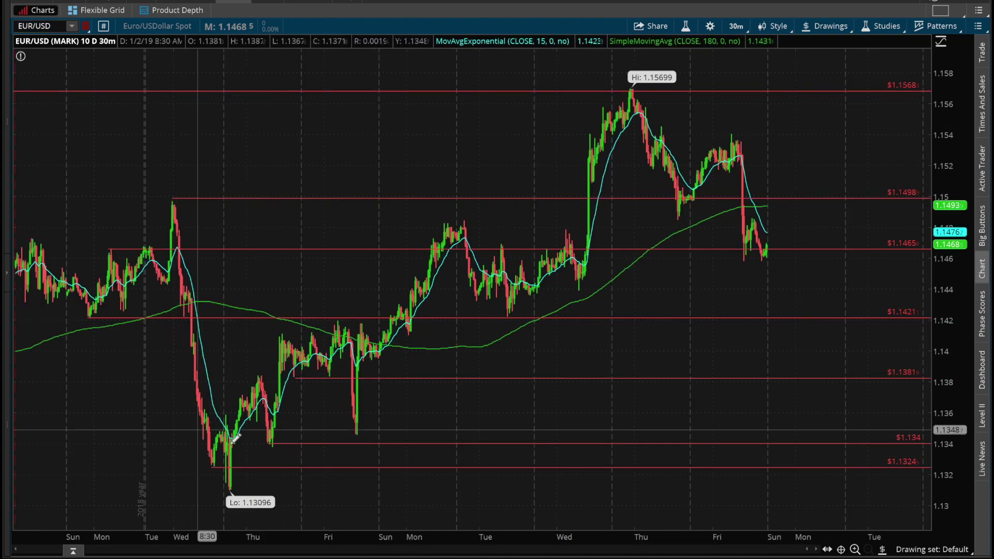
Draw a rising trendline on EUR/USD from the 1.13096 low up through the advance toward the 1.15699 high
left_click(230, 488)
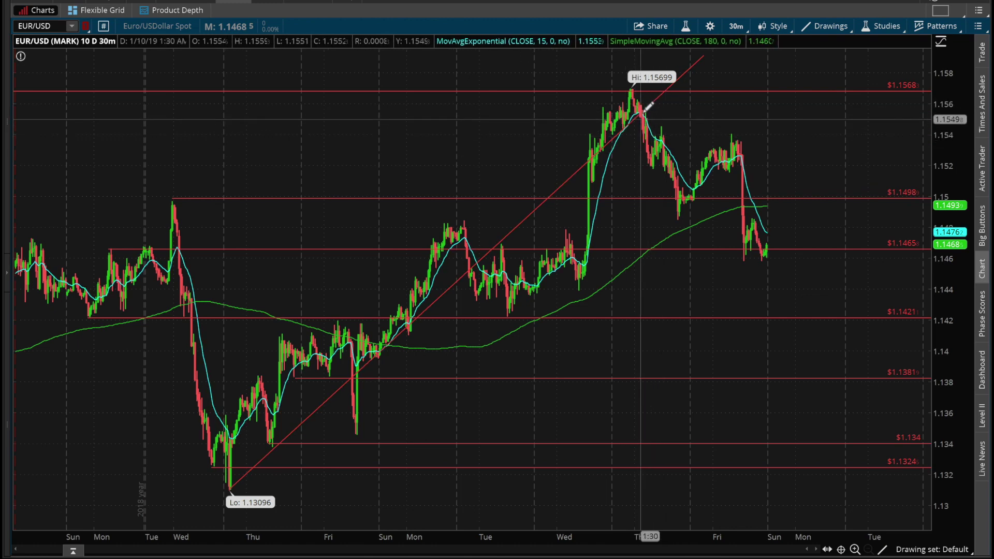
left_click_drag(568, 100, 806, 96)
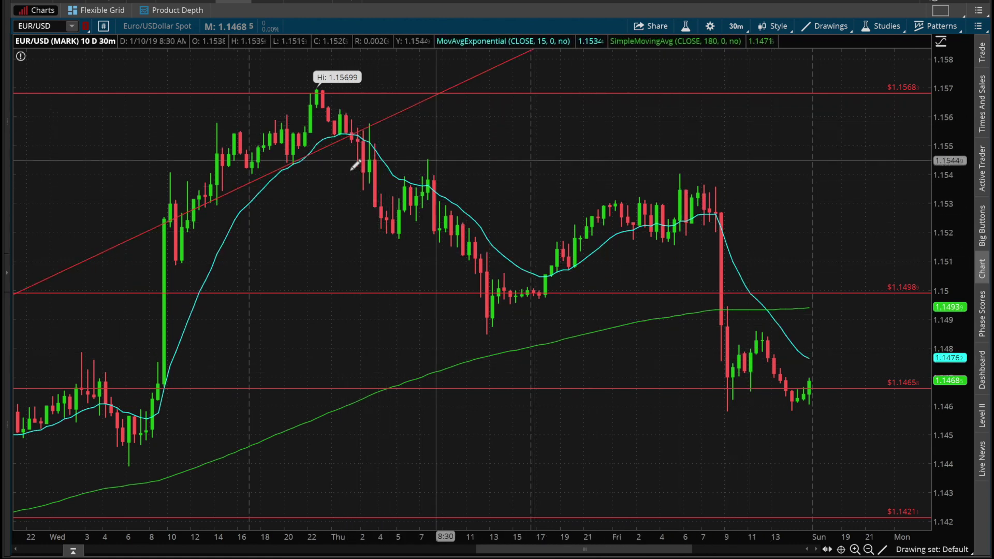
left_click(865, 545)
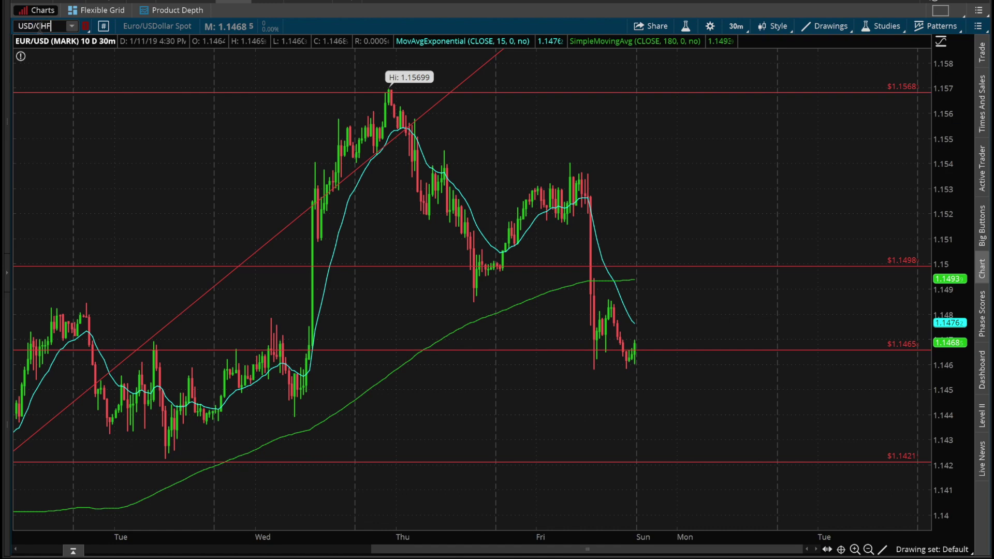
Load the USD/CHF chart and examine the rebound from the 0.97164 low and the latest candles against the marked levels
key("Return")
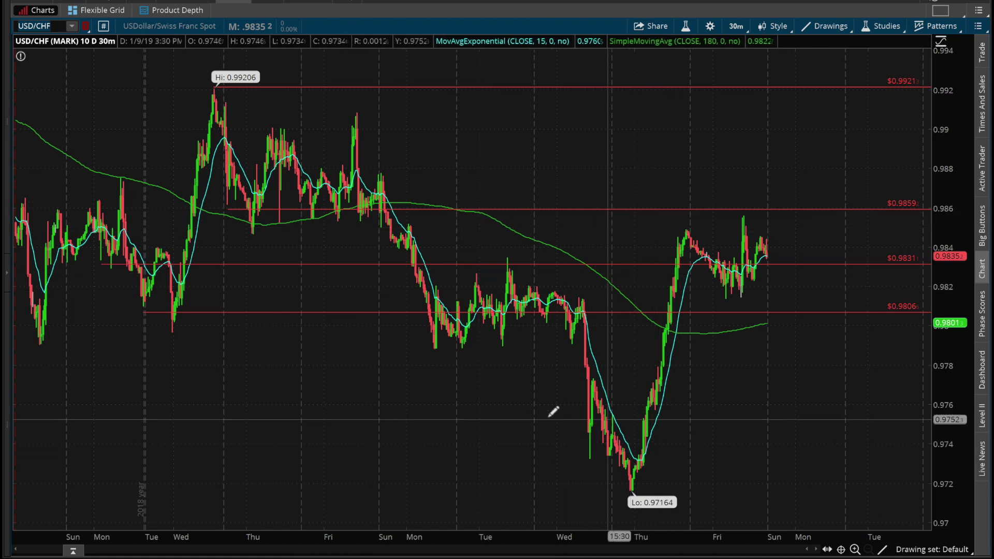
left_click_drag(371, 349, 851, 329)
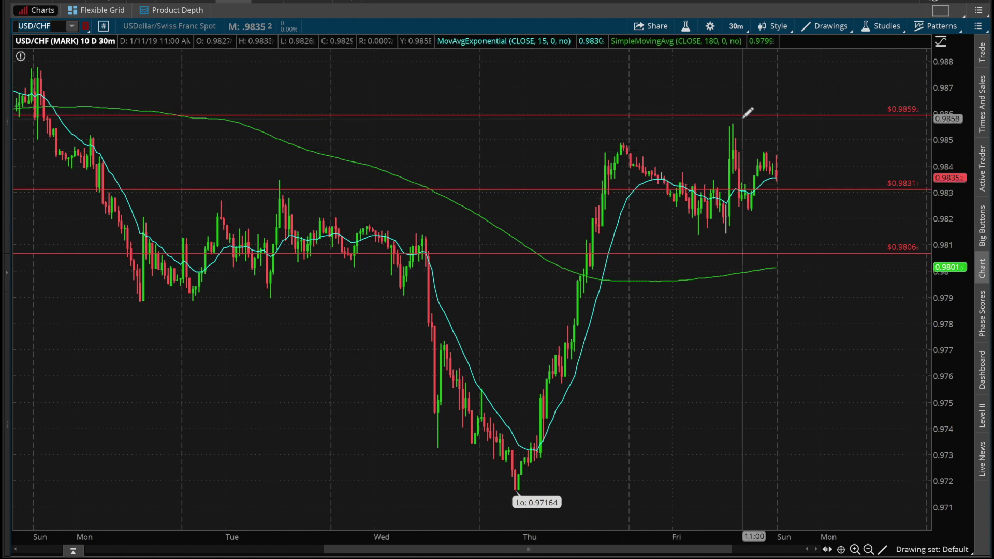
left_click(869, 550)
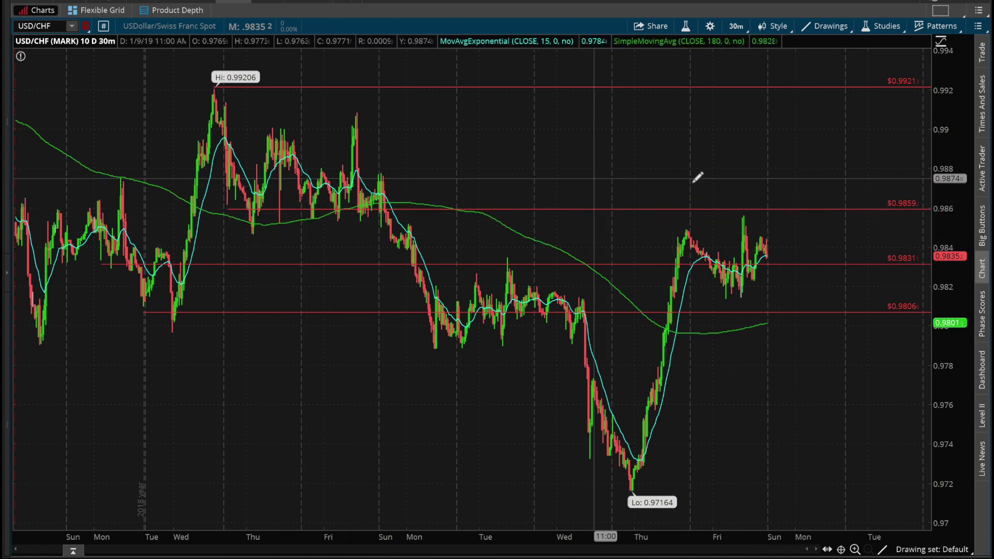
left_click_drag(548, 136, 905, 135)
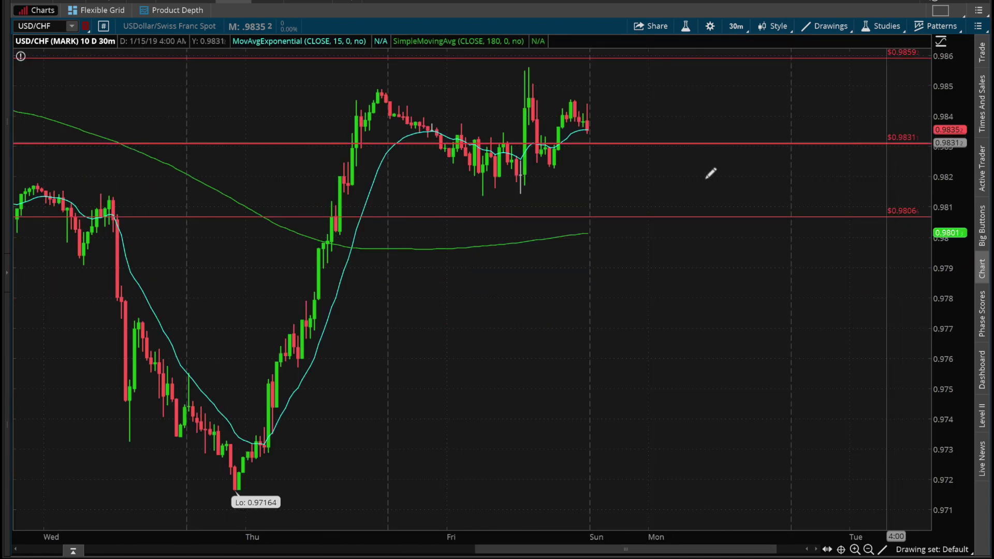
left_click(868, 550)
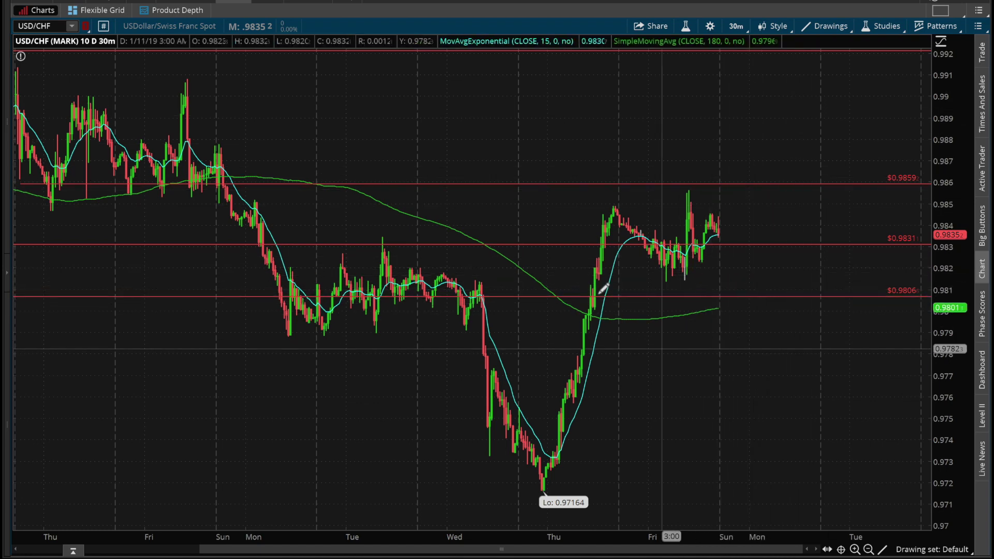
left_click(868, 550)
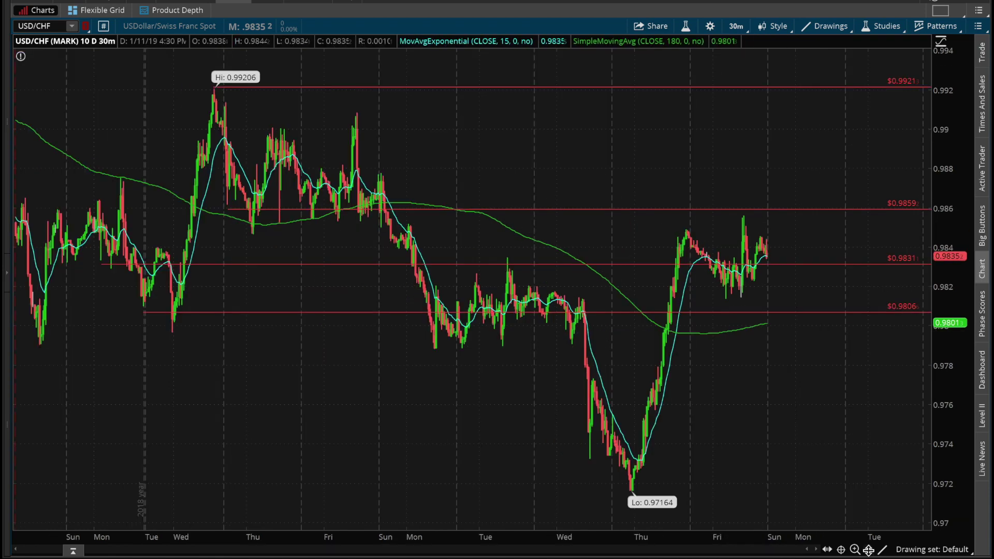